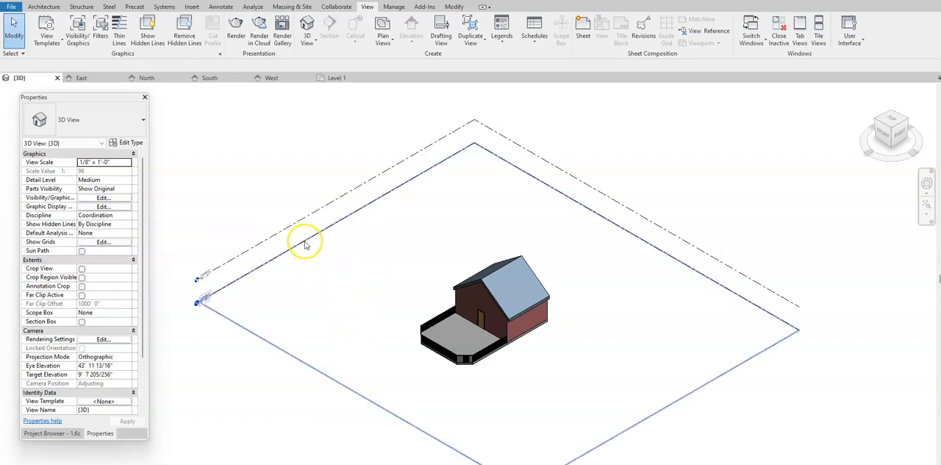
Select both Level 1 and Level 2 in the 3D view and maximize their 3D extents.
left_click(305, 242)
left_click(261, 378)
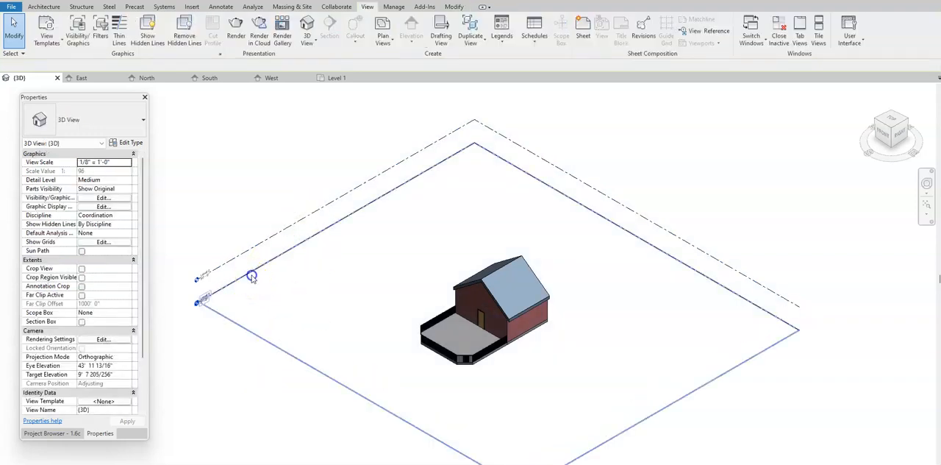
left_click(251, 271)
left_click(241, 253)
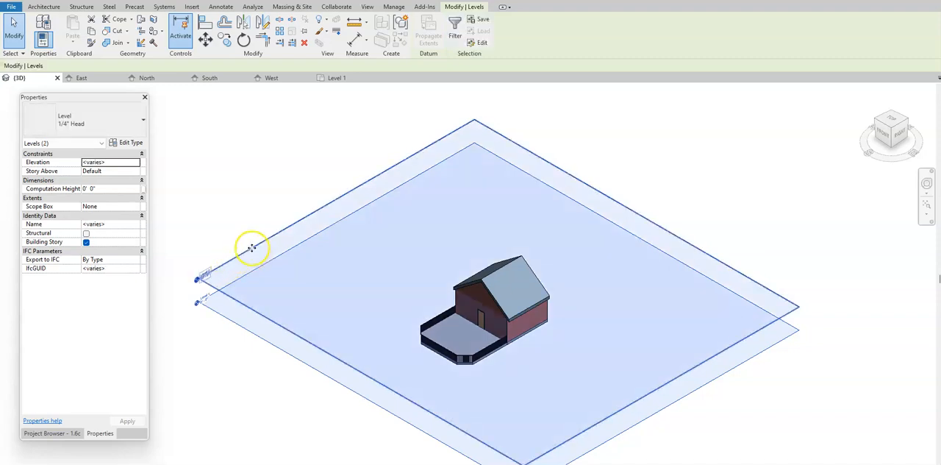
right_click(250, 249)
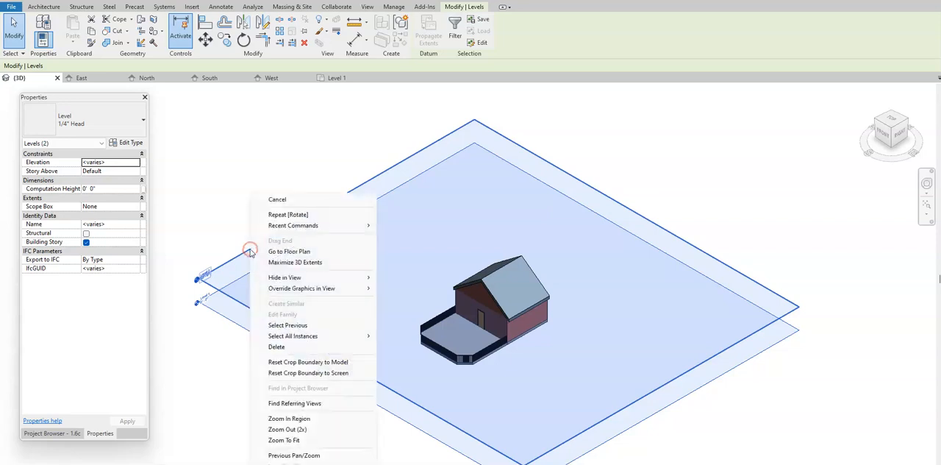
left_click(291, 263)
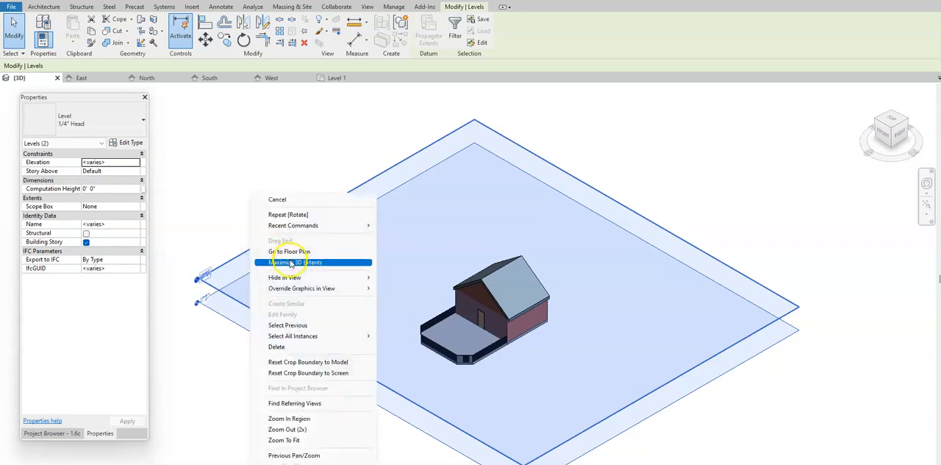
left_click(312, 303)
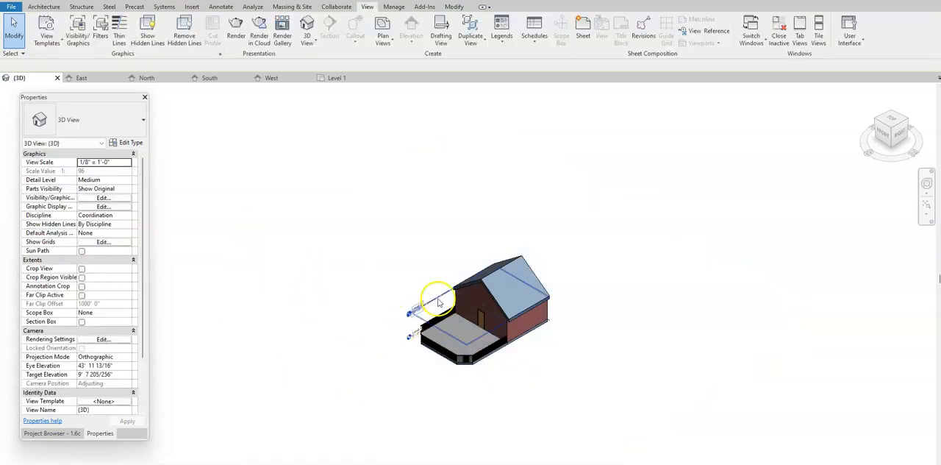
Examine the level markers from the right and the other sides of the house, and return to the isometric home view.
left_click(900, 140)
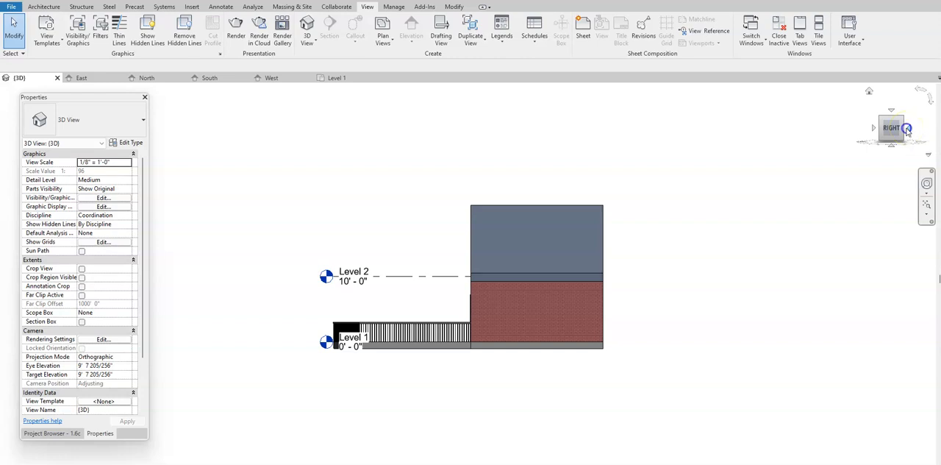
left_click(908, 129)
left_click(908, 129)
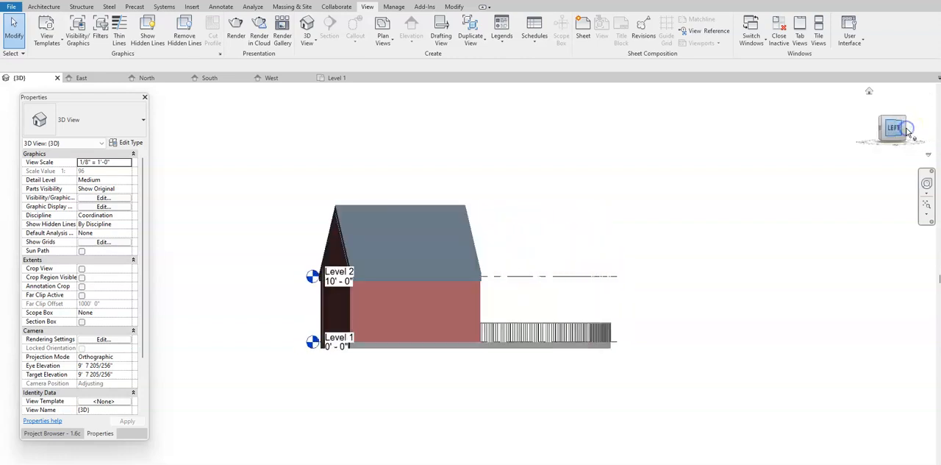
left_click(908, 129)
left_click(908, 130)
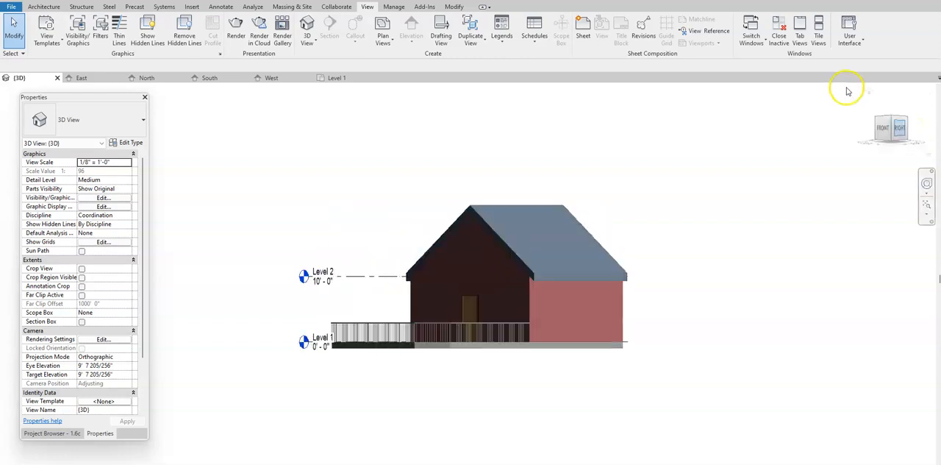
left_click(865, 94)
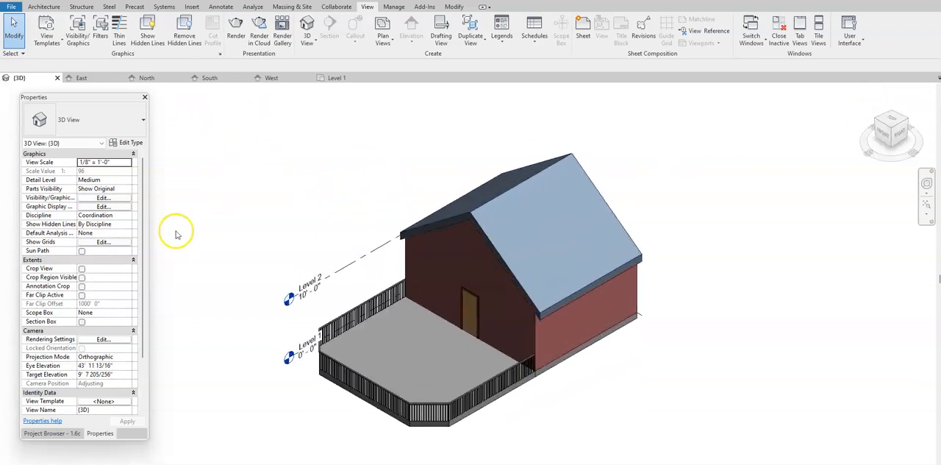
Look through the East, North and South elevations to check the level lines, and return to the {3D} view.
left_click(53, 433)
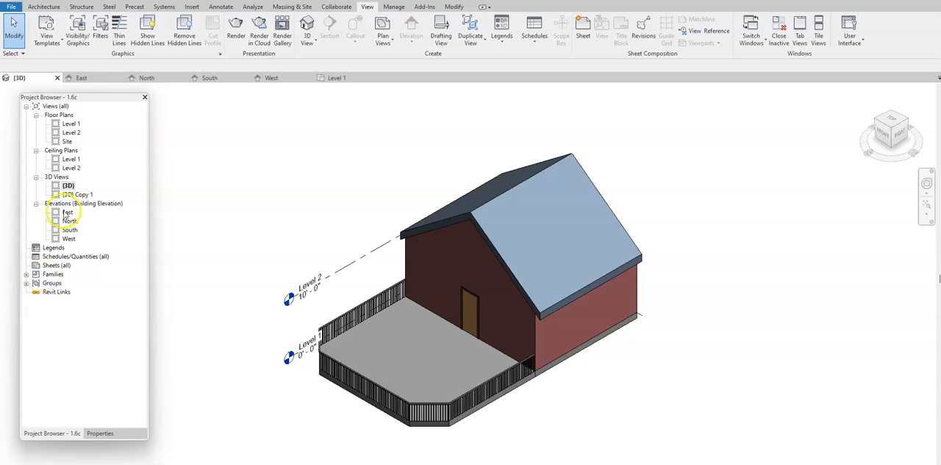
double_click(67, 212)
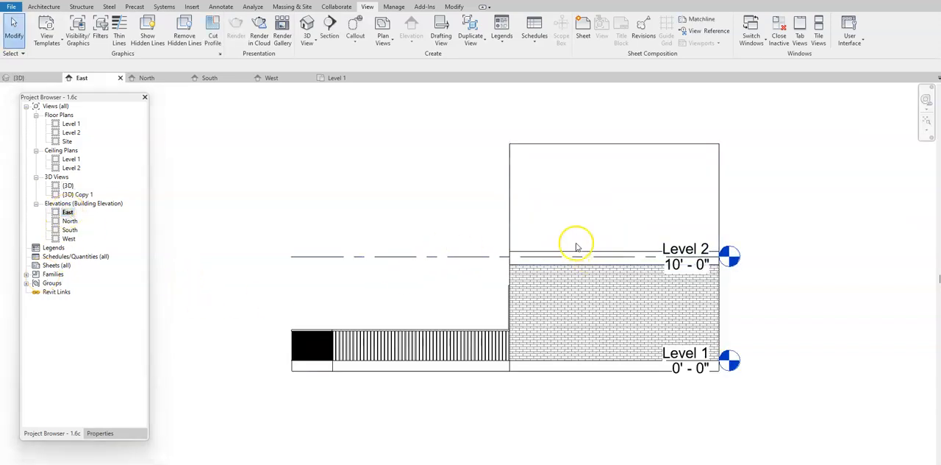
double_click(70, 220)
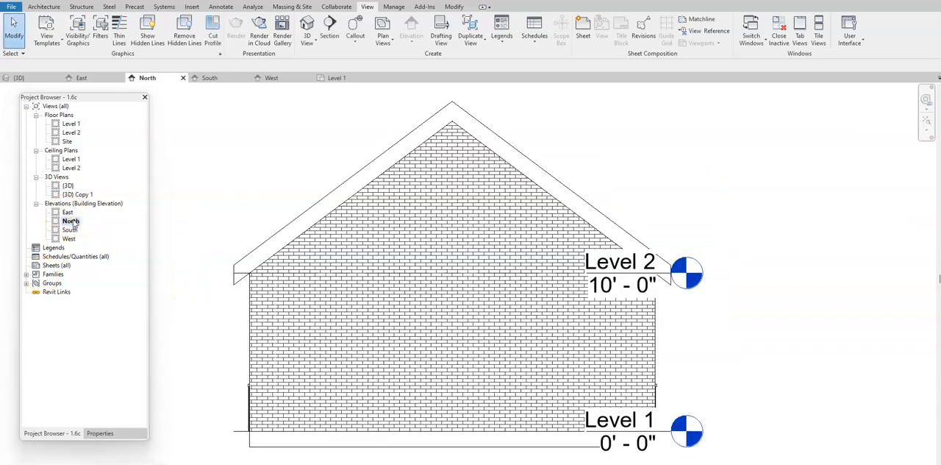
double_click(71, 230)
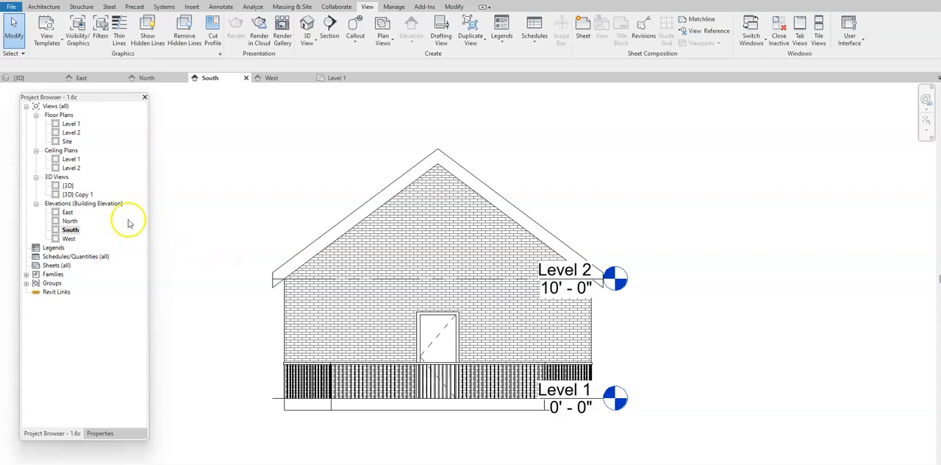
double_click(70, 186)
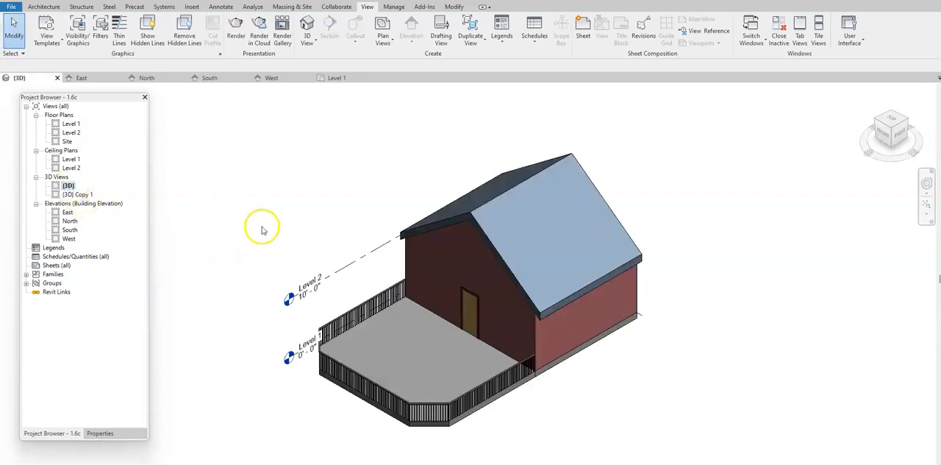
middle_click_drag(267, 227, 333, 219)
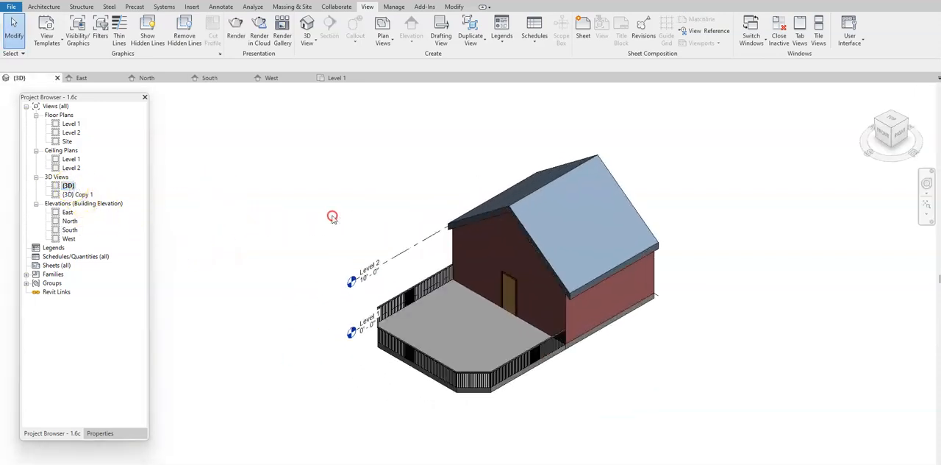
Turn on the section box for the 3D view and select the box around the house.
left_click(105, 435)
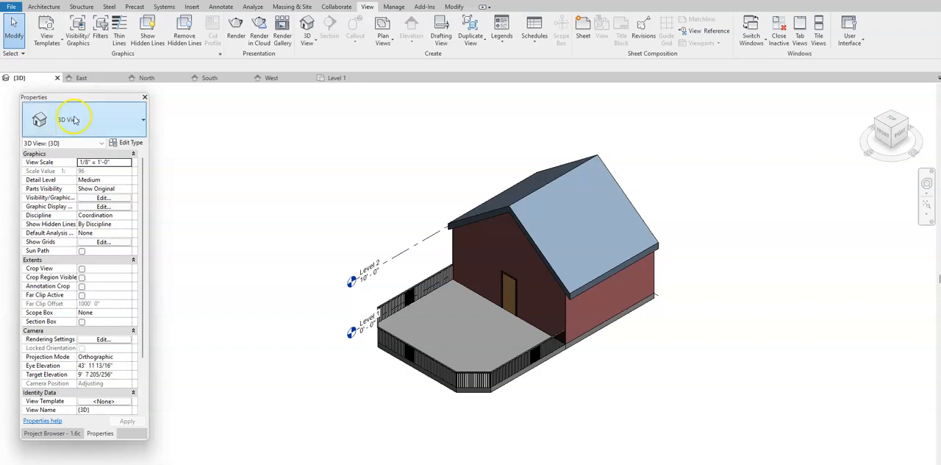
left_click(81, 322)
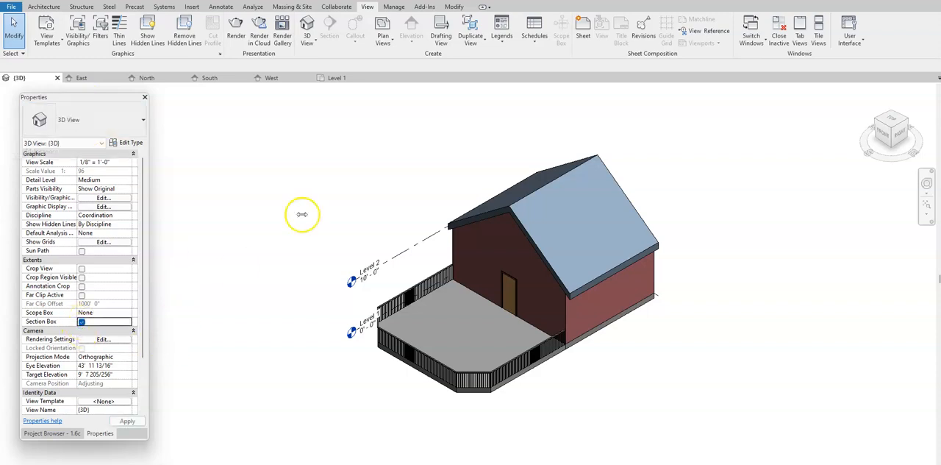
left_click(582, 120)
left_click(582, 120)
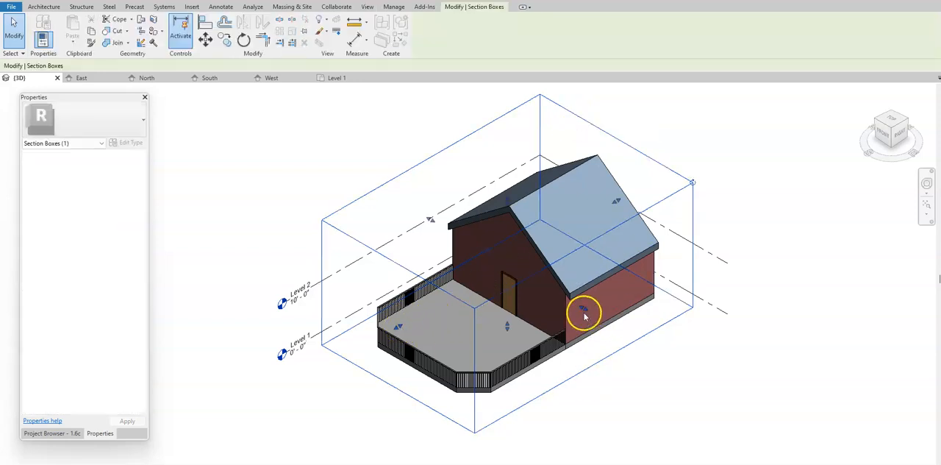
Pull the section box's right face inward to cut through the house and expose its interior.
left_click_drag(585, 312, 523, 263)
scroll(610, 231, "down", 1)
scroll(595, 237, "up", 4)
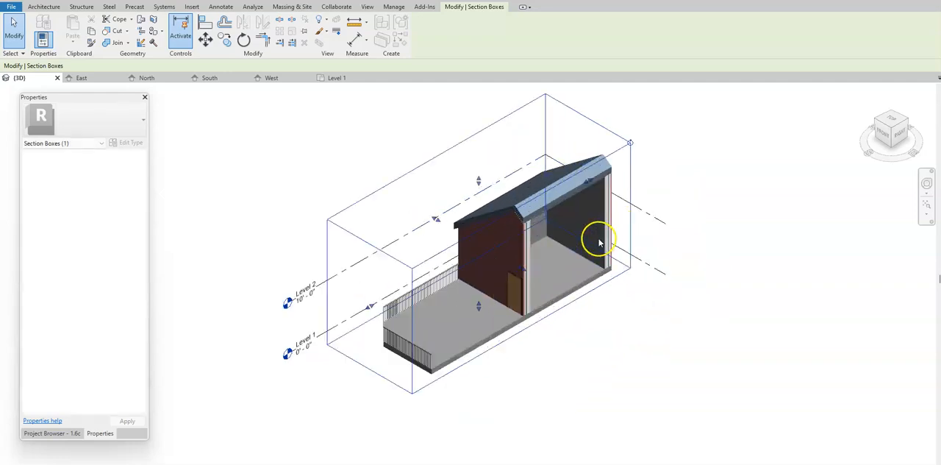
scroll(466, 267, "up", 2)
scroll(481, 280, "down", 1)
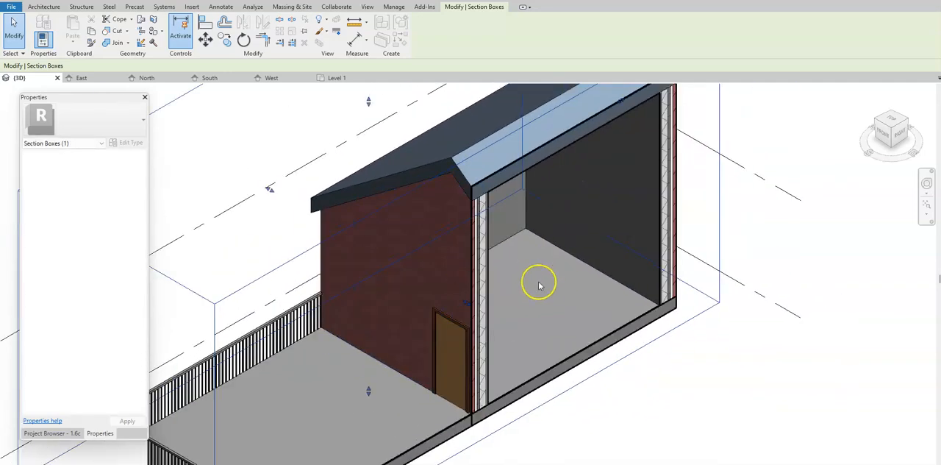
Examine the cut walls, roof and floor straight on from the right side, and return to the isometric home view.
left_click(910, 142)
scroll(487, 294, "up", 4)
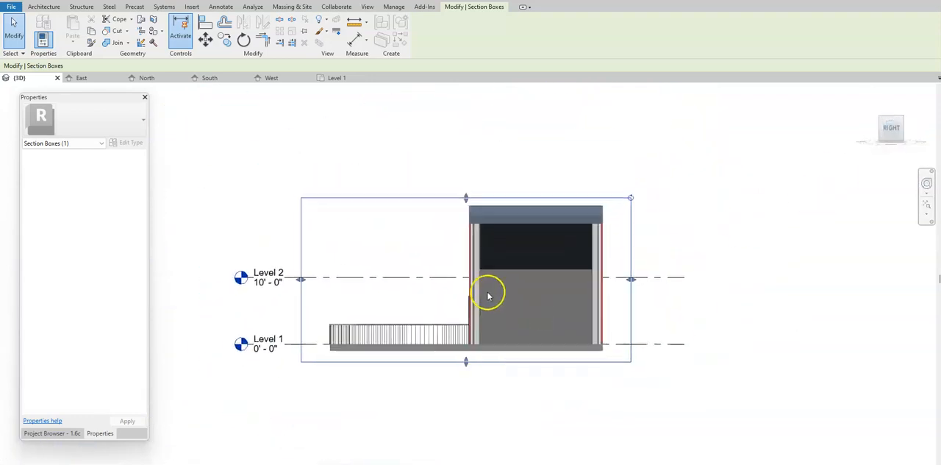
scroll(478, 285, "up", 3)
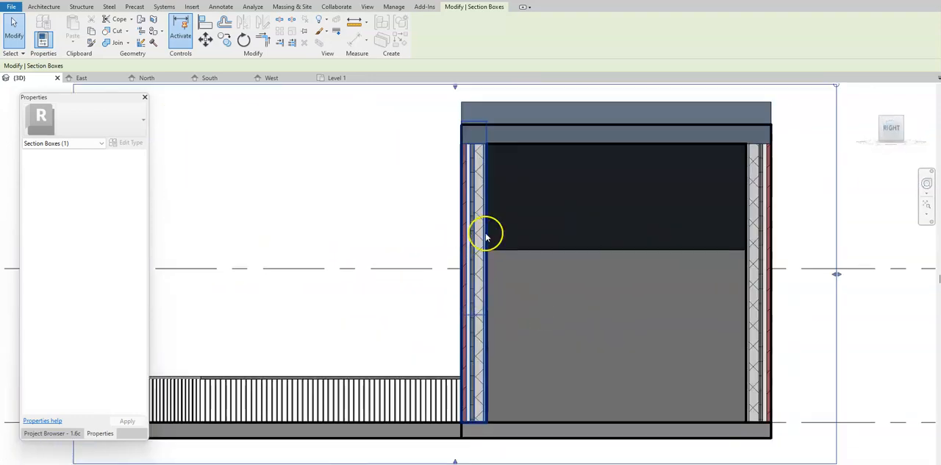
scroll(463, 391, "down", 1)
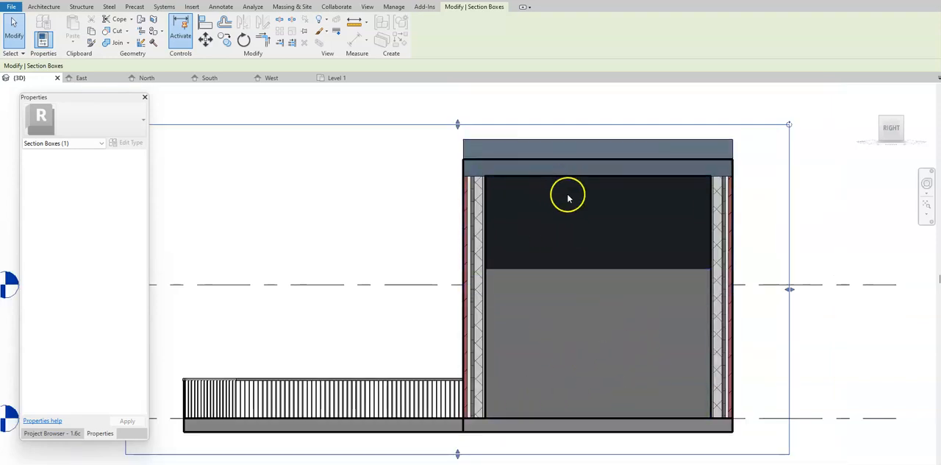
left_click(870, 95)
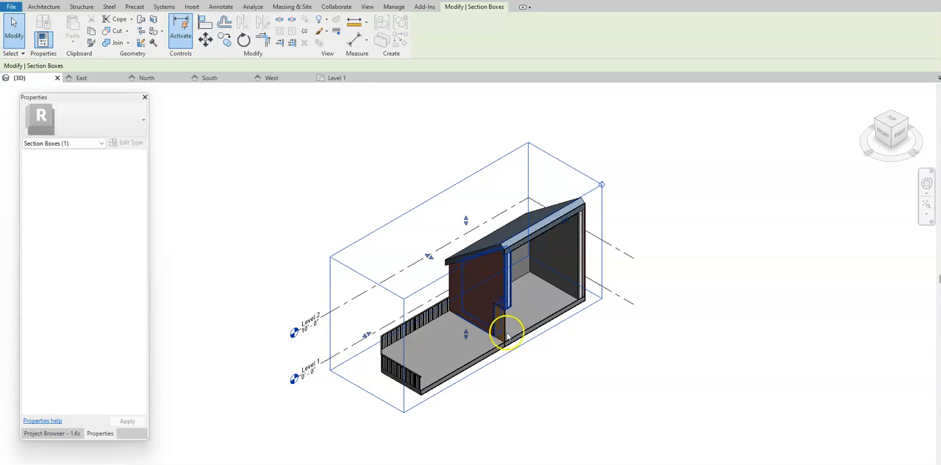
Pull the section box's right face back out beyond the house, move its deck-side front face slightly inward, and deselect the box.
left_click_drag(509, 301, 608, 337)
mouse_move(408, 358)
left_mouse_down()
mouse_move(500, 320)
mouse_move(523, 303)
mouse_move(519, 294)
mouse_move(413, 358)
left_mouse_up()
left_click(248, 240)
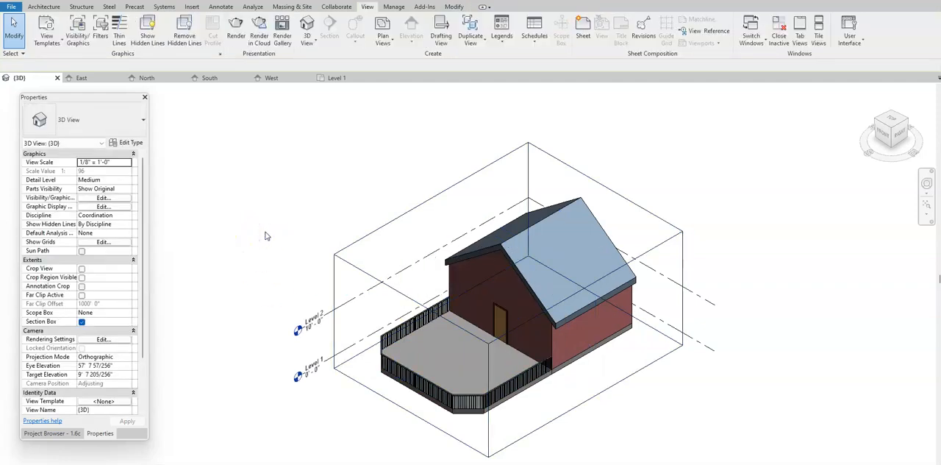
Select the section box, open the Level 1 floor plan, and move the box's right edge slightly inward there.
left_click(457, 192)
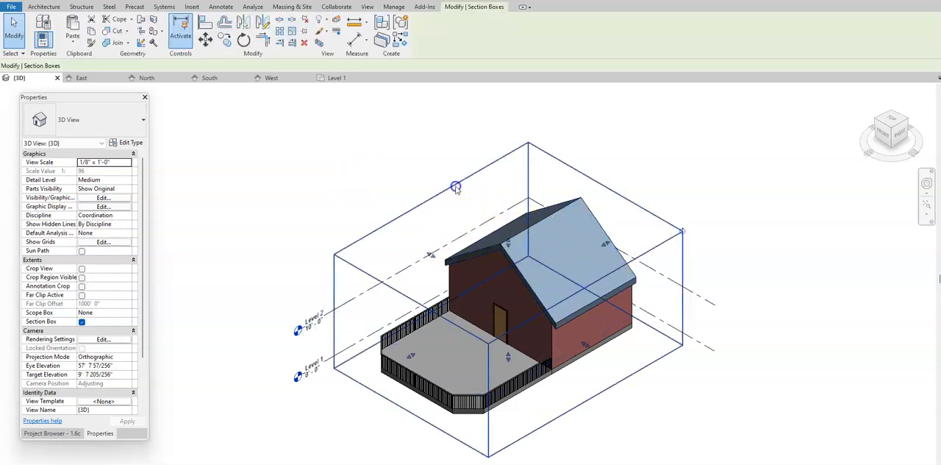
left_click(29, 434)
double_click(74, 125)
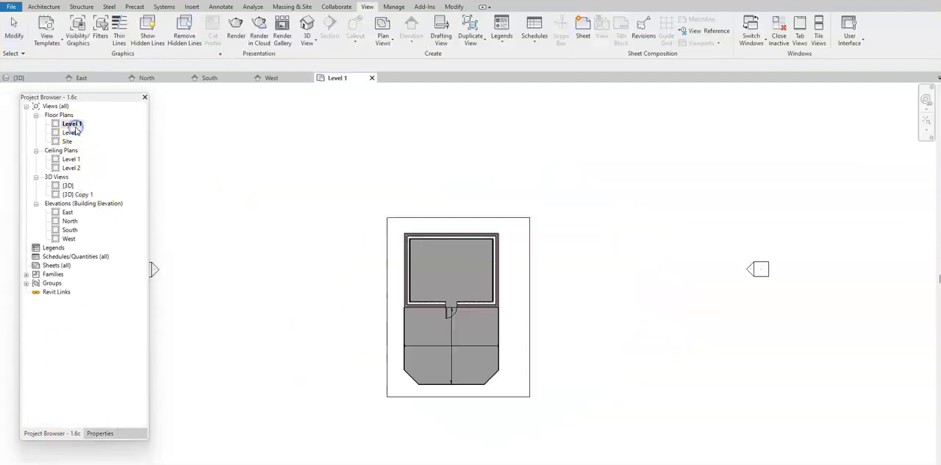
left_click_drag(527, 308, 524, 310)
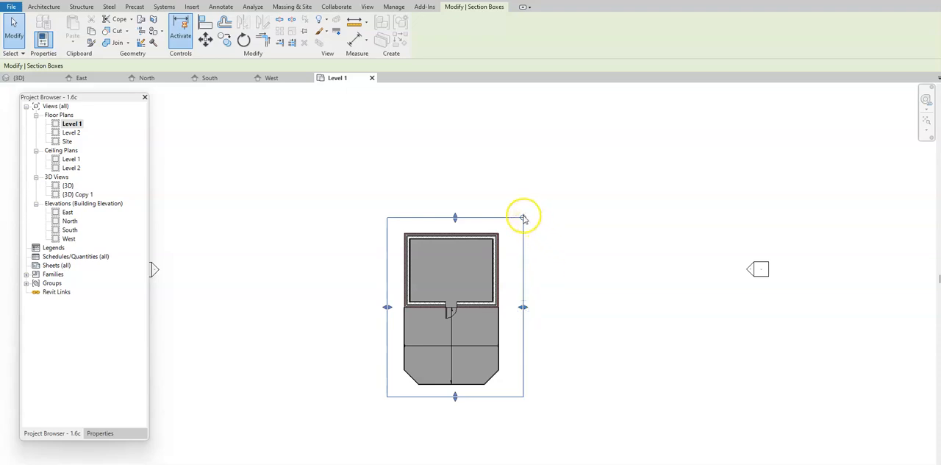
Rotate the section box 10° clockwise about its center in the Level 1 floor plan.
left_click(319, 112)
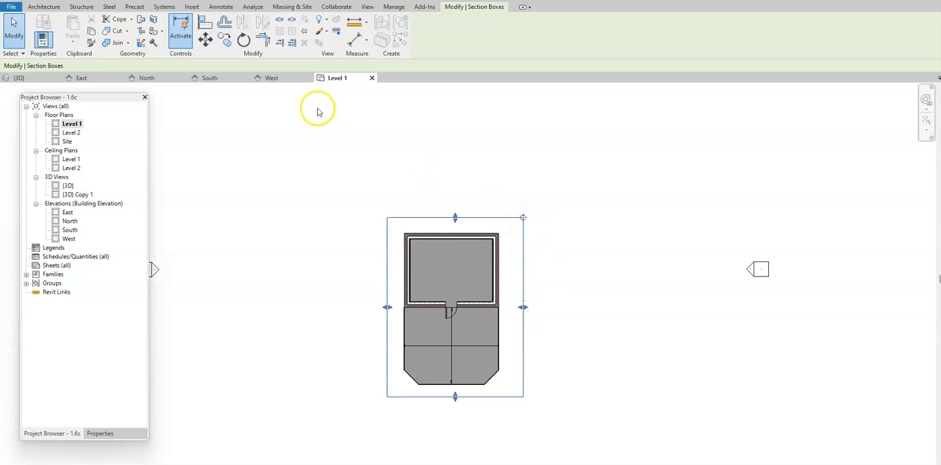
left_click(242, 41)
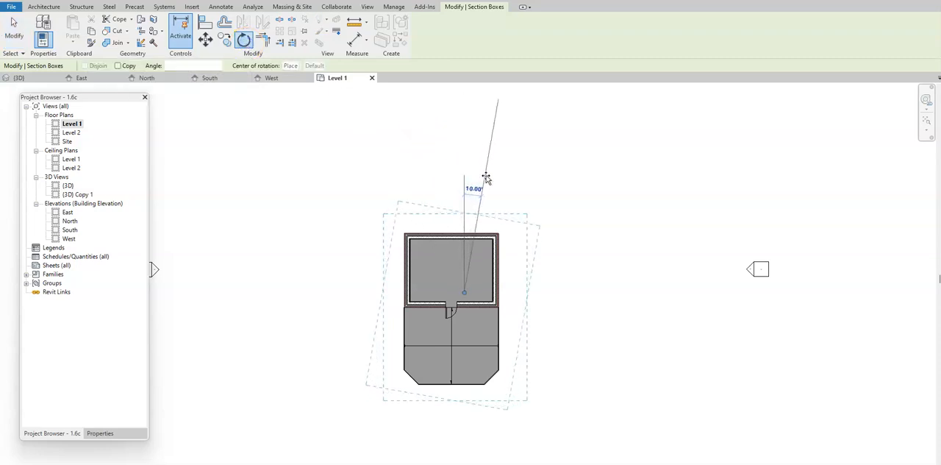
left_click(486, 178)
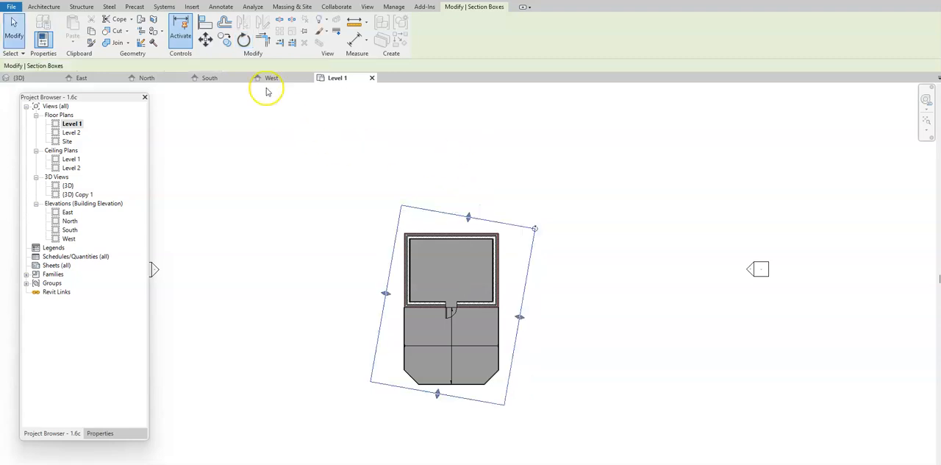
In the {3D} view, pull the rotated section box's right face inward to cut the house at an angle, and check it from the top.
left_click(18, 78)
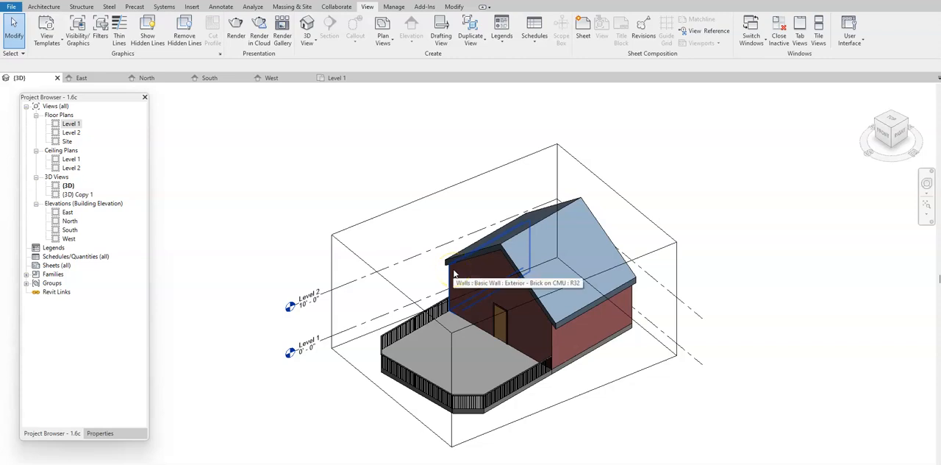
left_click(496, 319)
left_click_drag(568, 351, 506, 288)
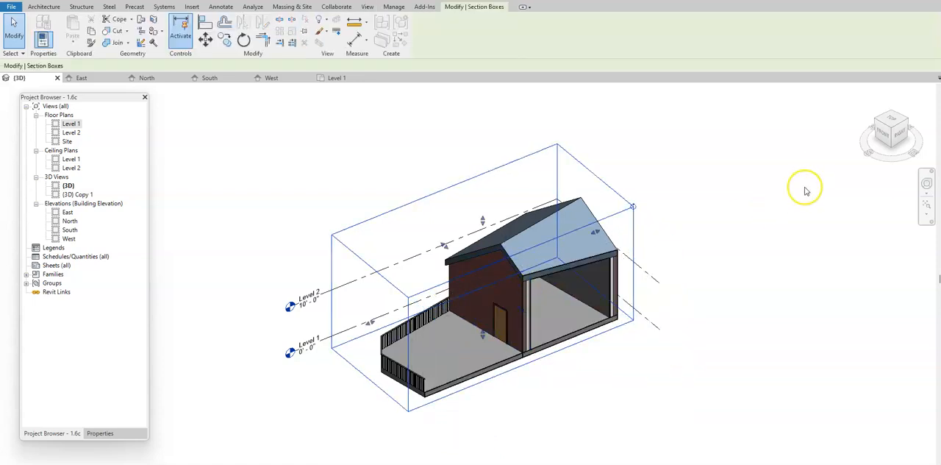
left_click(891, 120)
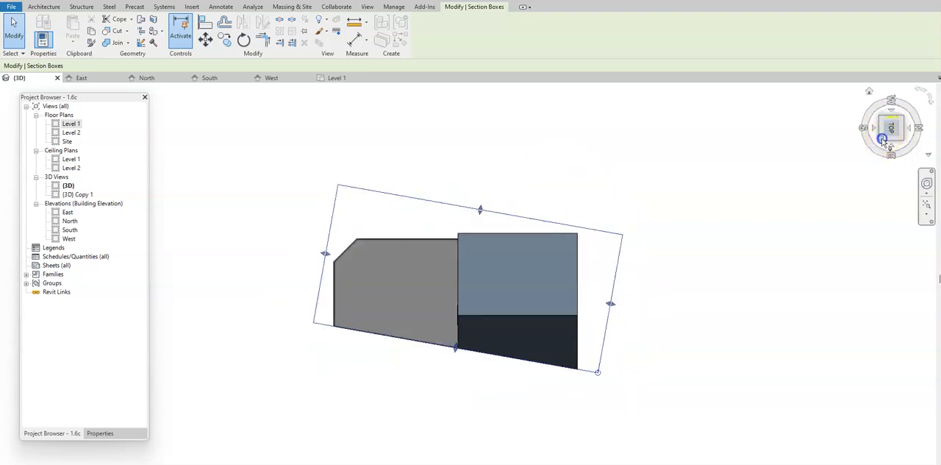
left_click(884, 141)
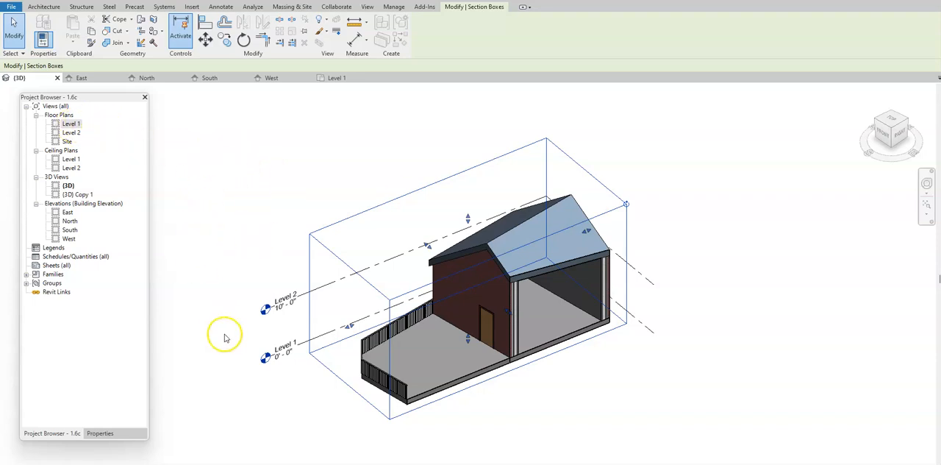
Deselect the section box, turn it off for the {3D} view, and check the whole house from the front and right sides.
left_click(99, 434)
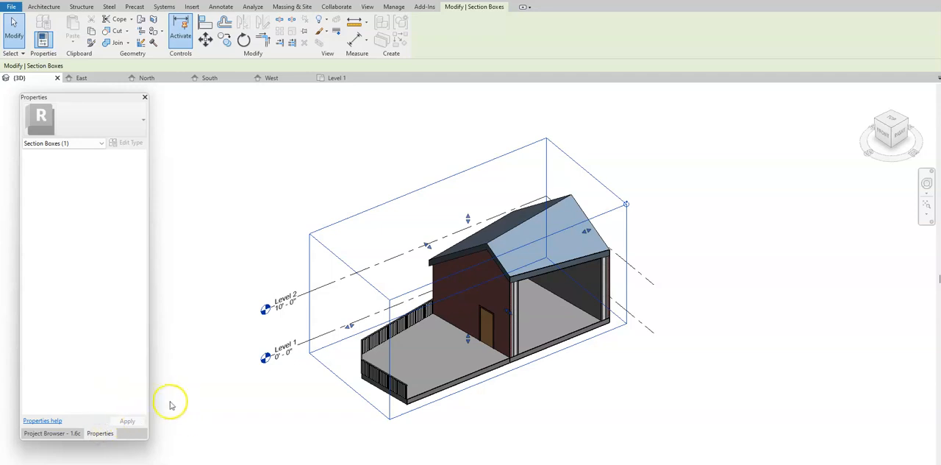
left_click(213, 416)
left_click(81, 322)
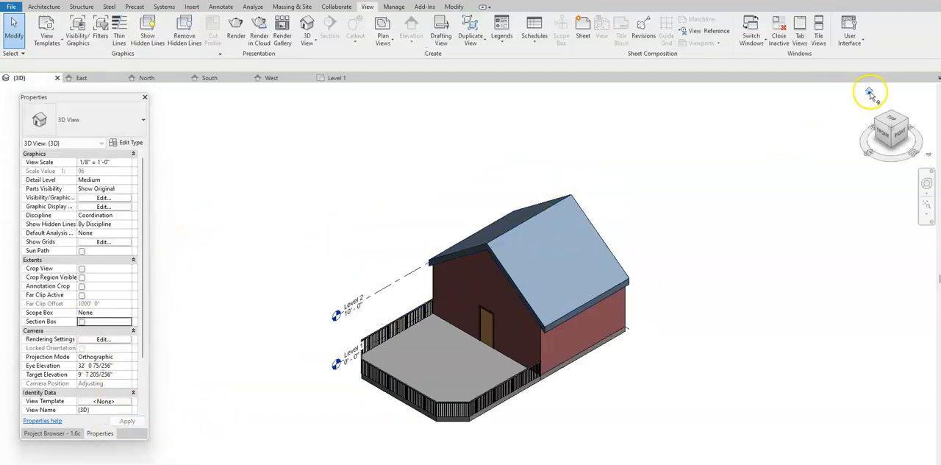
left_click(870, 90)
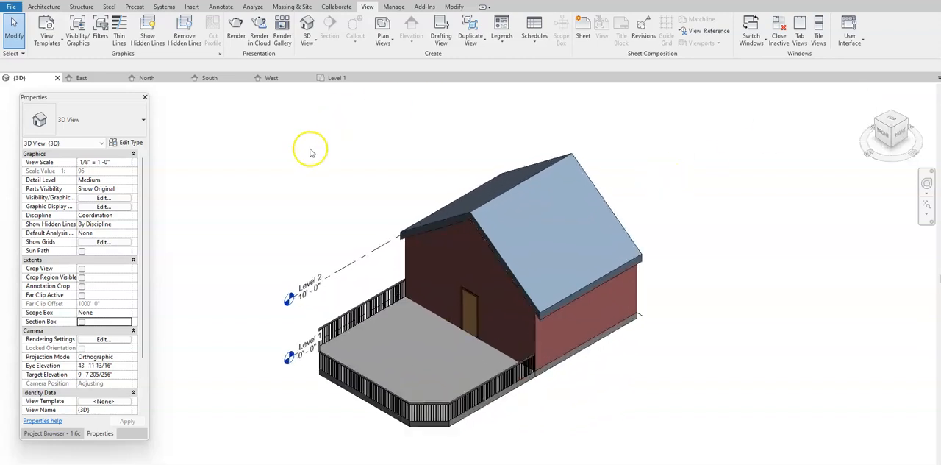
middle_click_drag(290, 186, 350, 155)
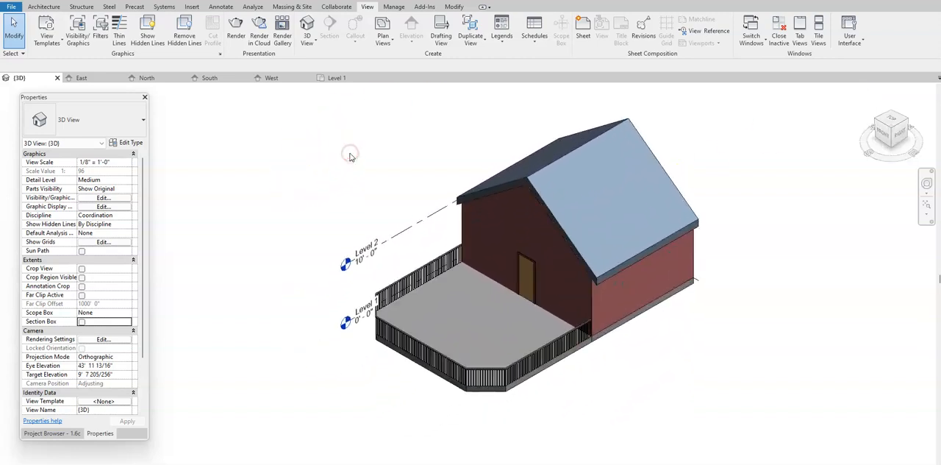
left_click(885, 136)
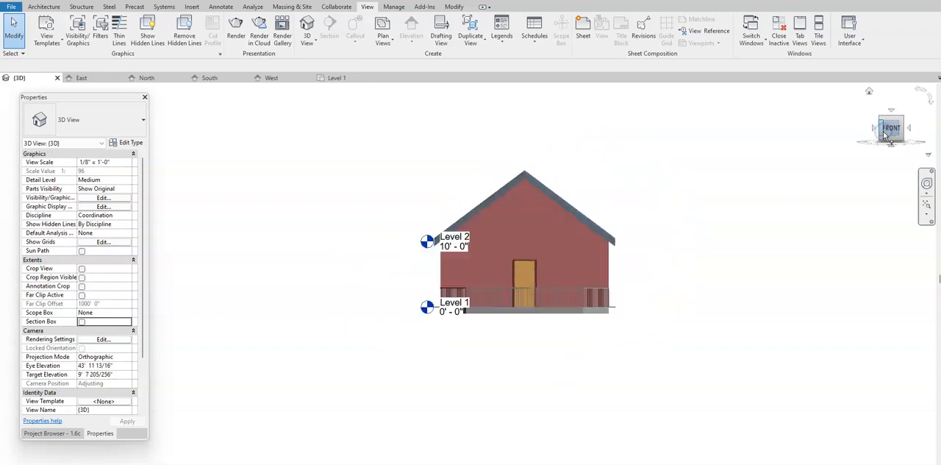
left_click(909, 128)
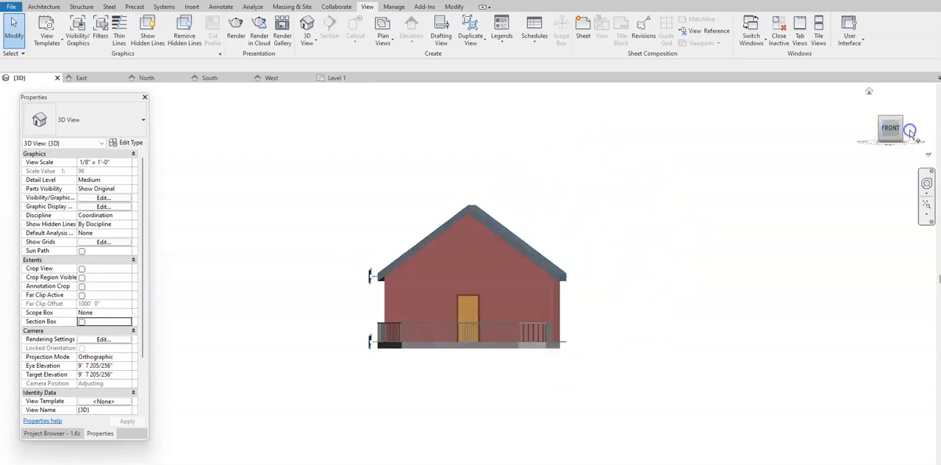
left_click(871, 93)
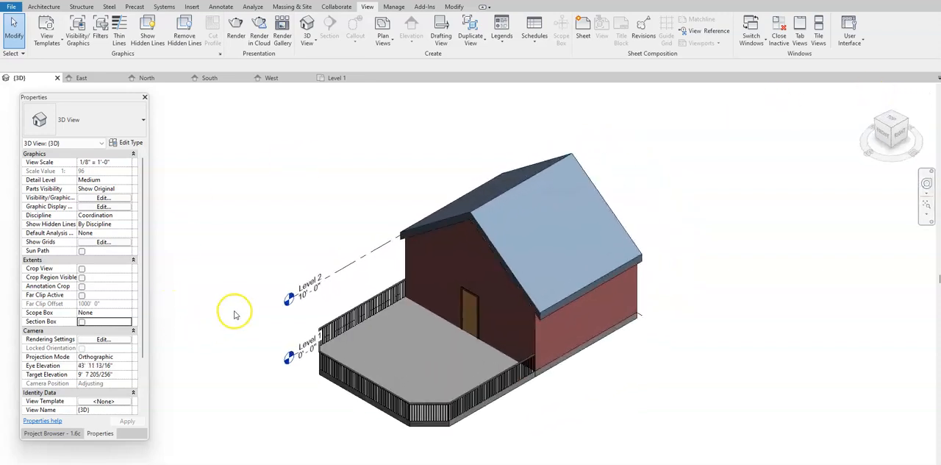
Draw a horizontal section line through the enclosed room in the Level 1 floor plan and open its section view.
left_click(64, 433)
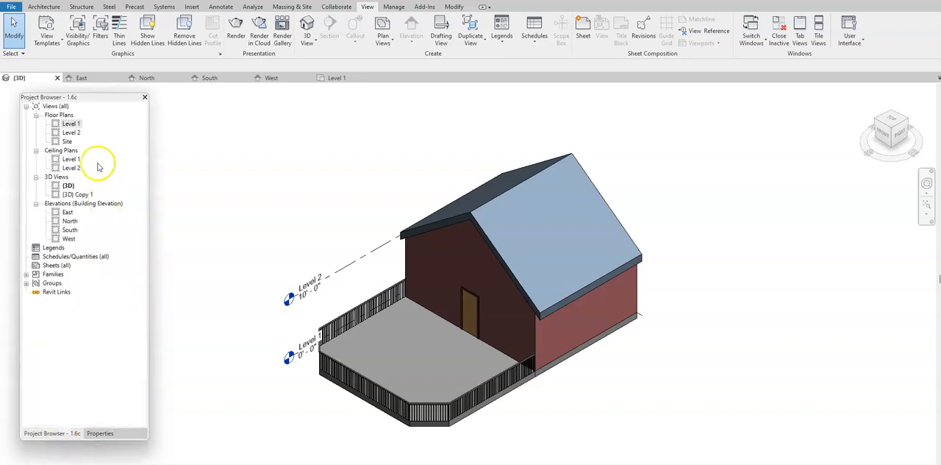
double_click(71, 124)
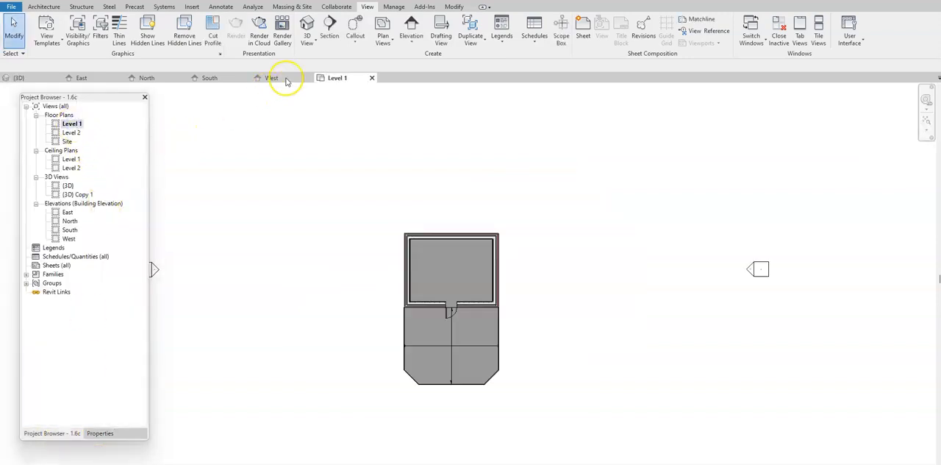
left_click(333, 33)
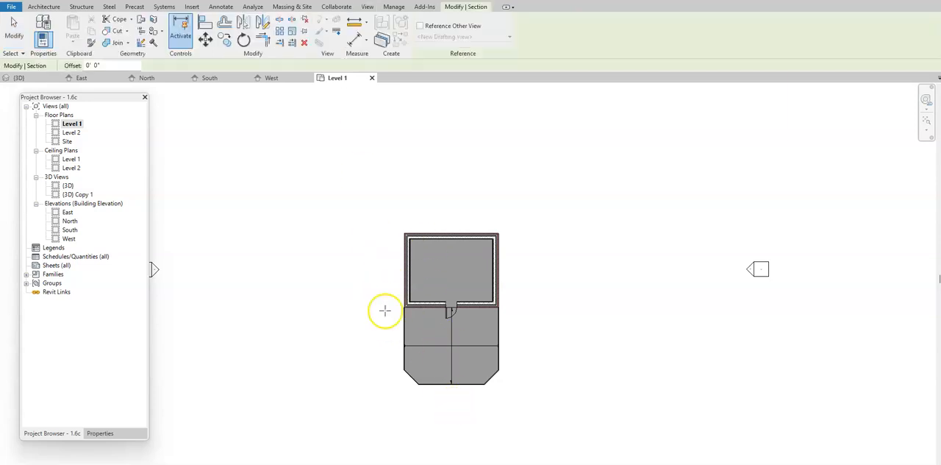
left_click(375, 277)
left_click(534, 275)
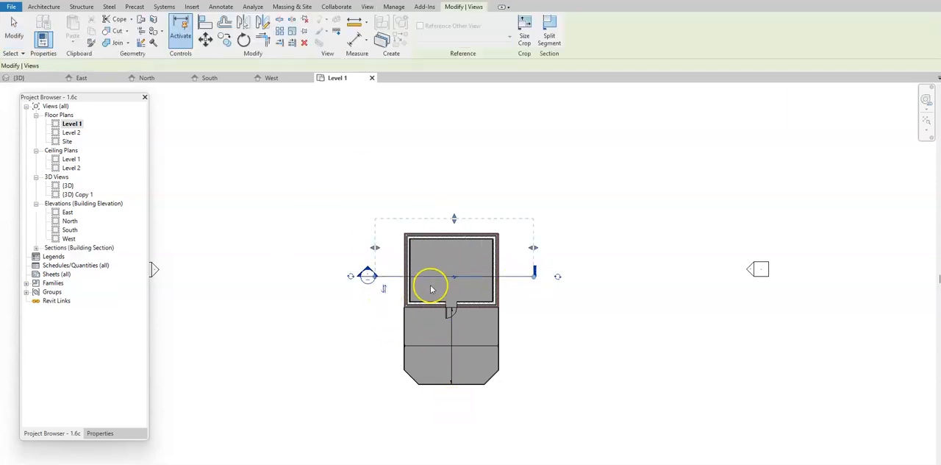
right_click(372, 277)
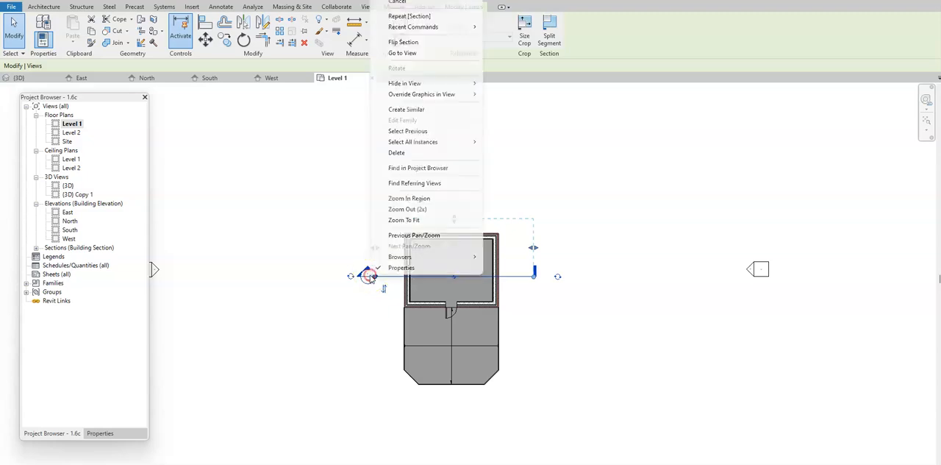
left_click(418, 54)
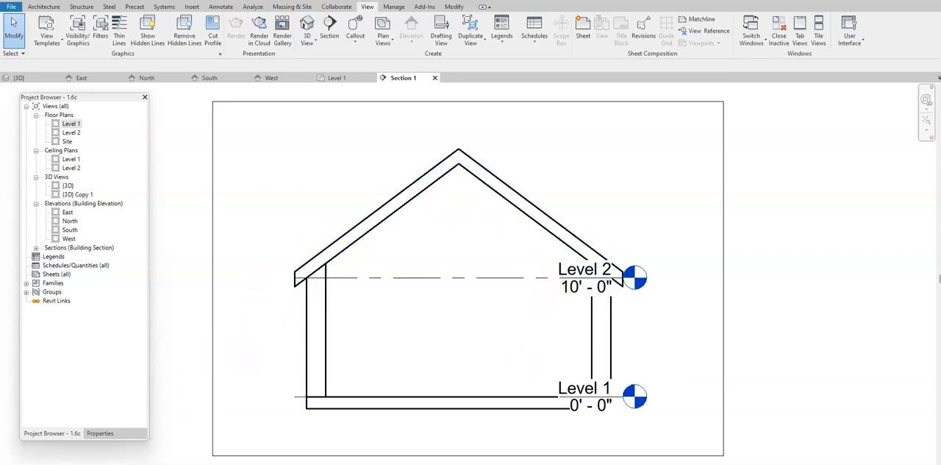
Return to the {3D} view and turn its section box back on.
left_click(153, 1)
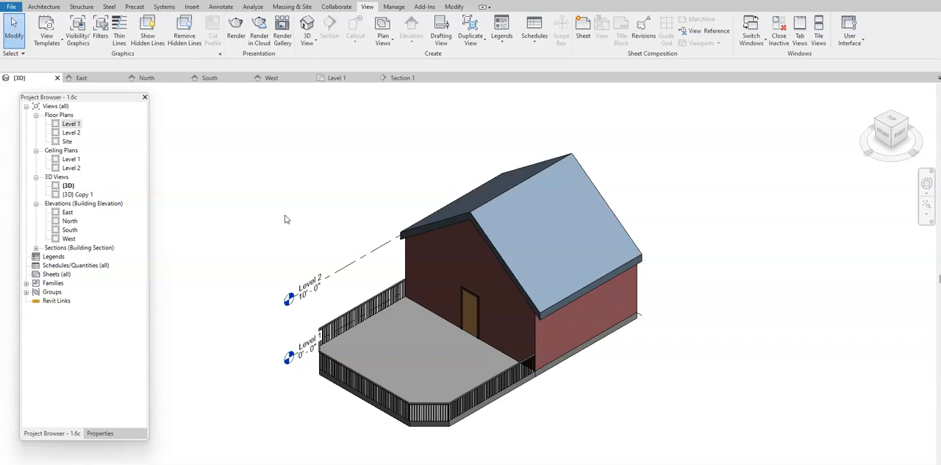
left_click(110, 431)
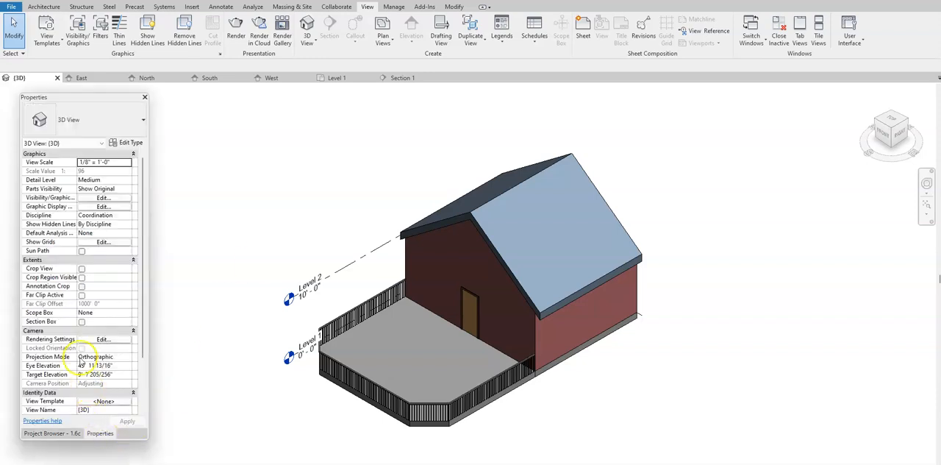
left_click(83, 321)
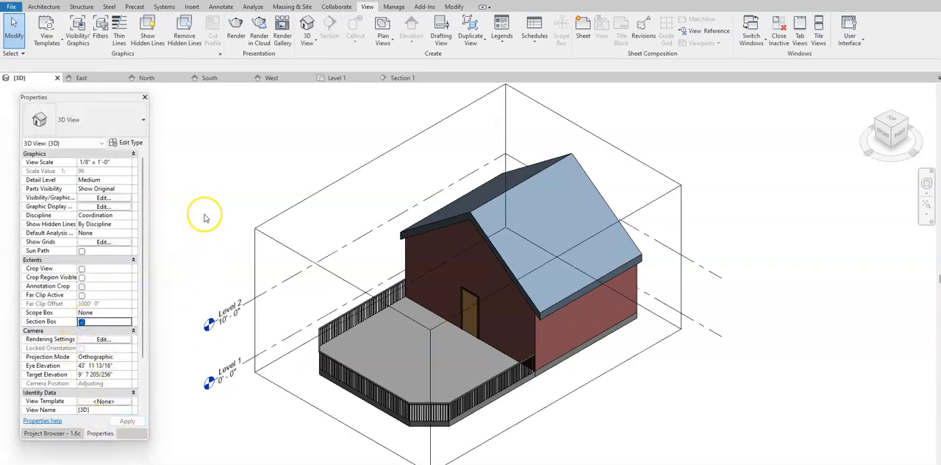
Select the section box, pull its deck-side front face inward across the deck, and pull its right face inward through the house.
left_click(294, 252)
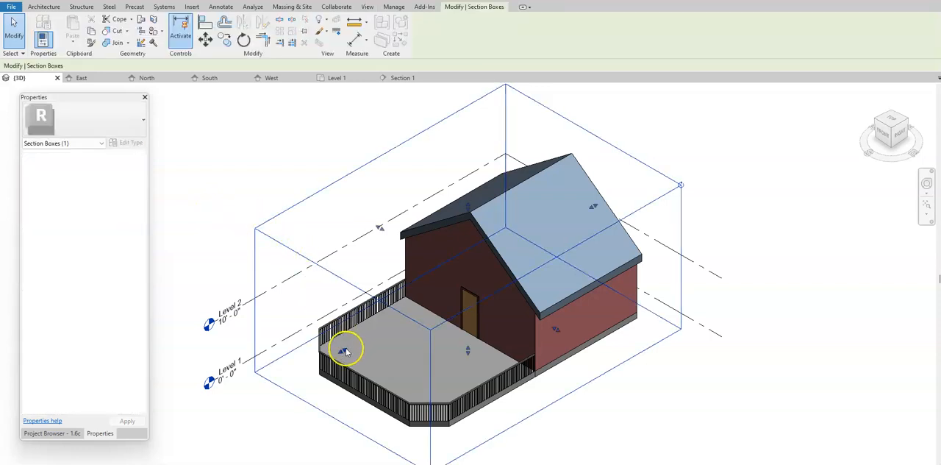
left_click_drag(436, 302, 430, 300)
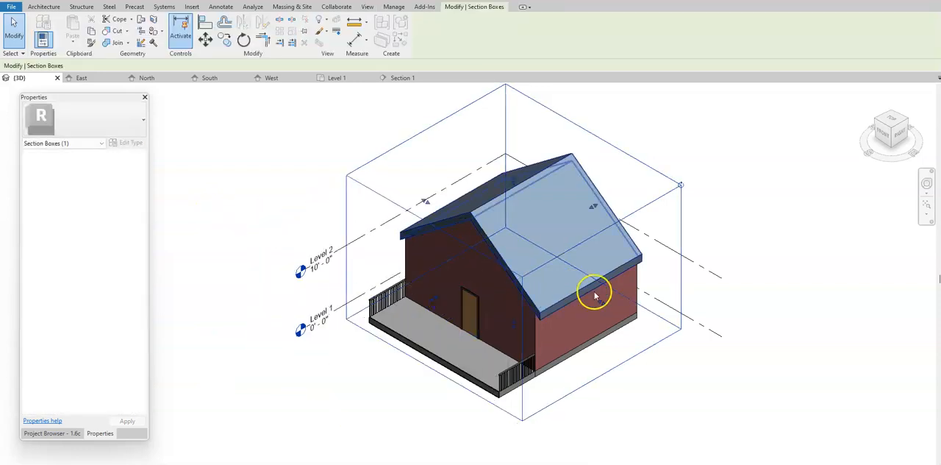
left_click_drag(600, 304, 536, 264)
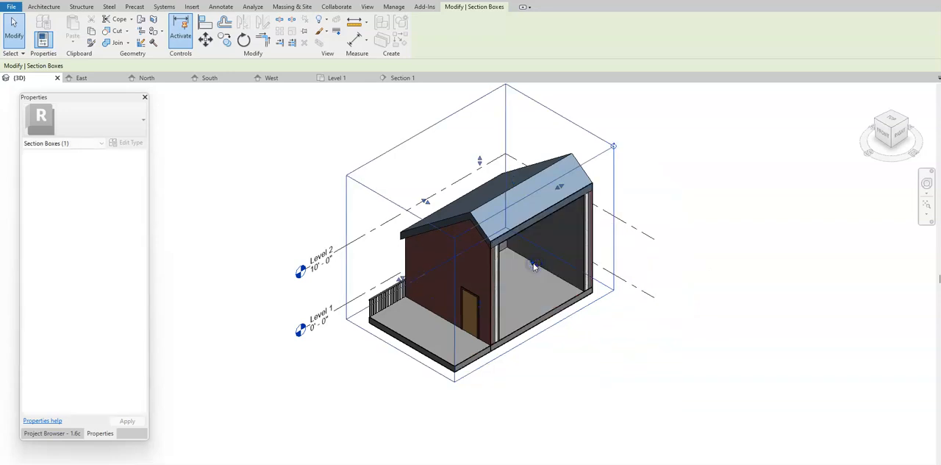